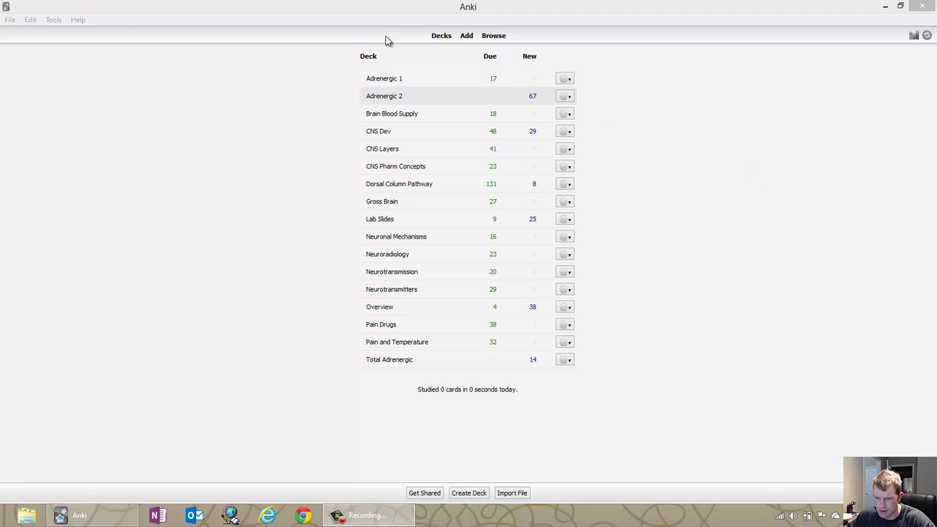
- Start creating a new deck, then cancel the naming dialog
click(53, 20)
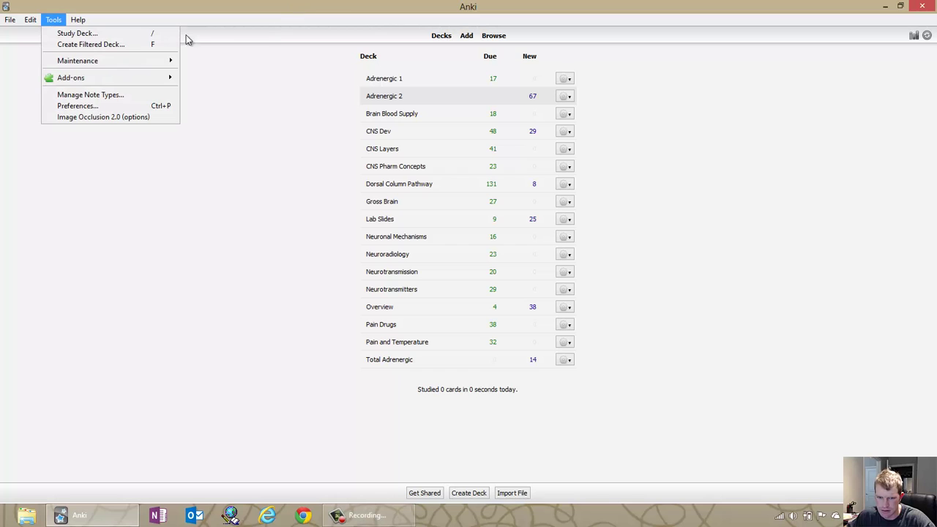
click(483, 496)
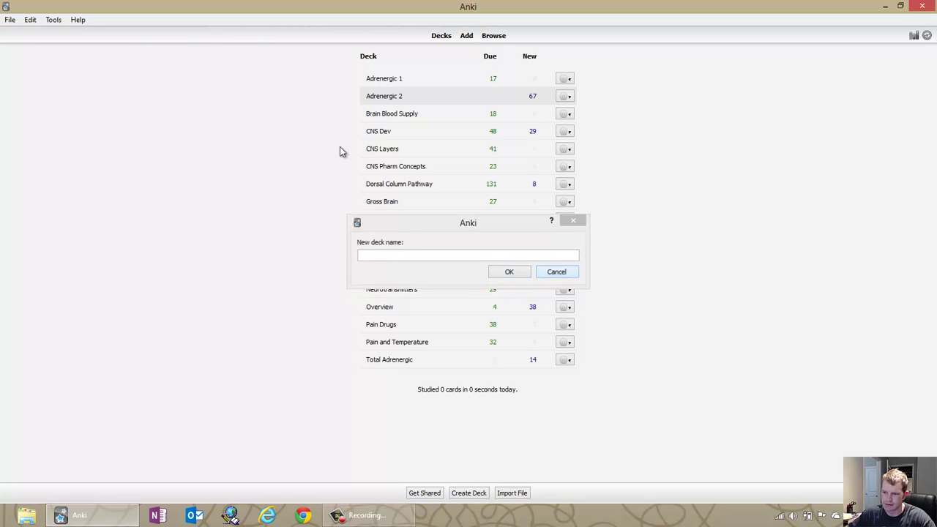
click(568, 273)
- Switch to the Test profile and maximize the Anki window
click(12, 22)
click(18, 33)
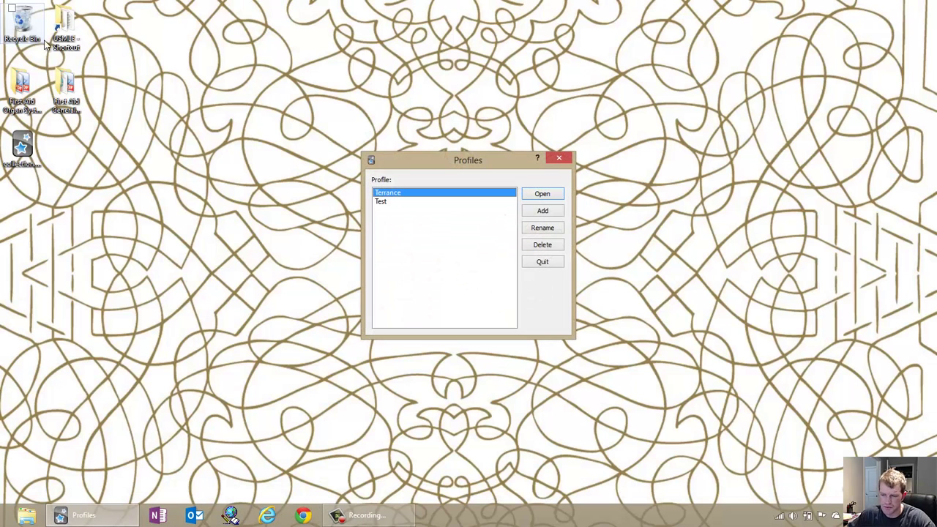
click(426, 202)
click(554, 197)
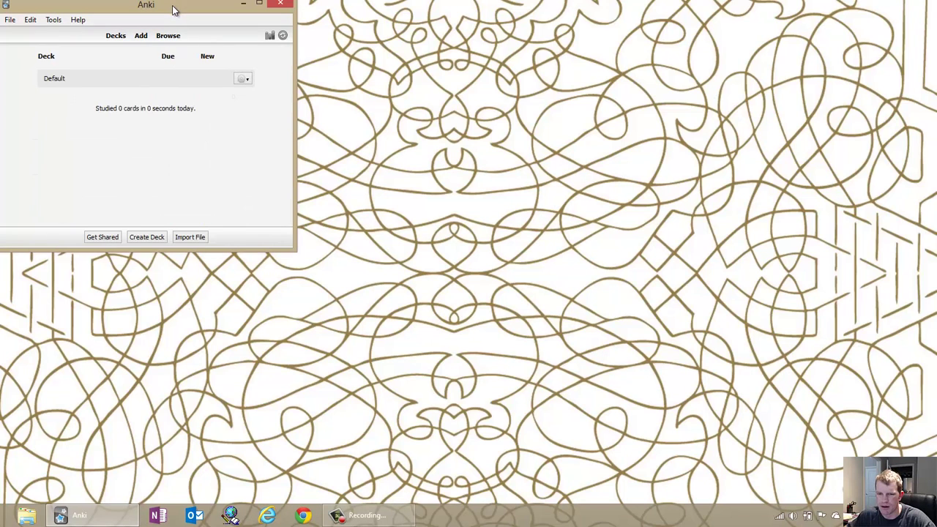
drag(174, 8, 469, 92)
double_click(467, 92)
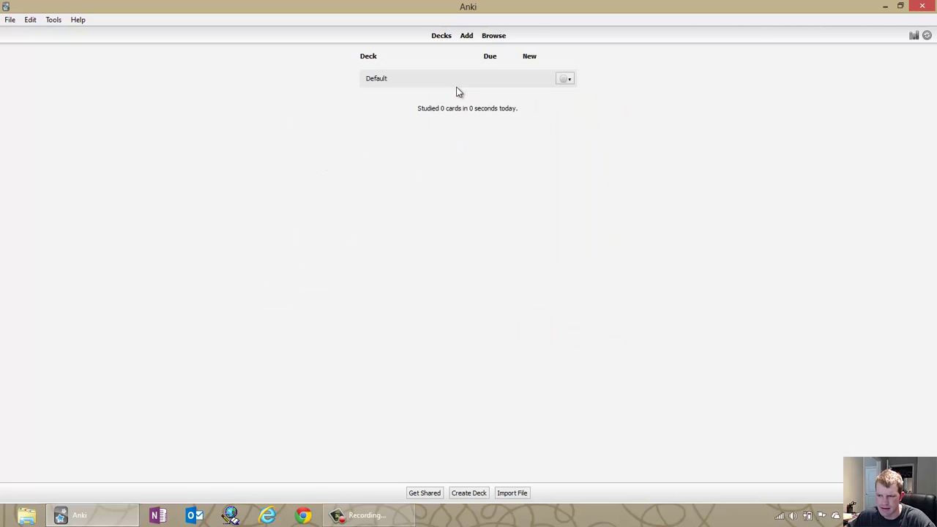
- Create a new deck named 'Test 1'
click(466, 35)
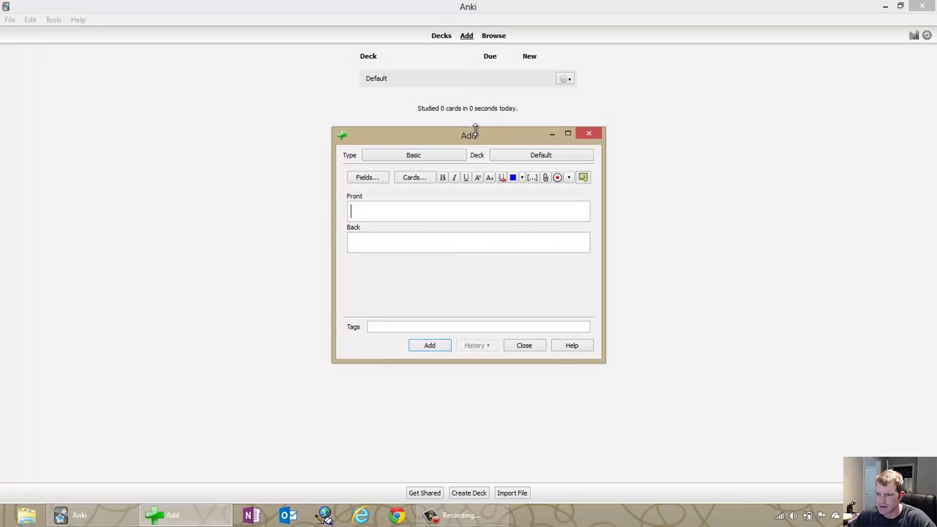
click(524, 345)
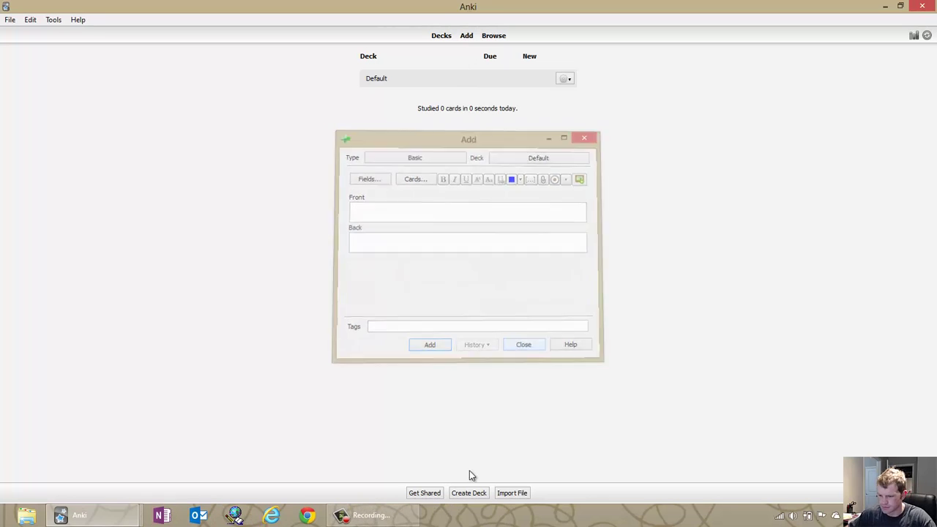
click(470, 493)
text(T)
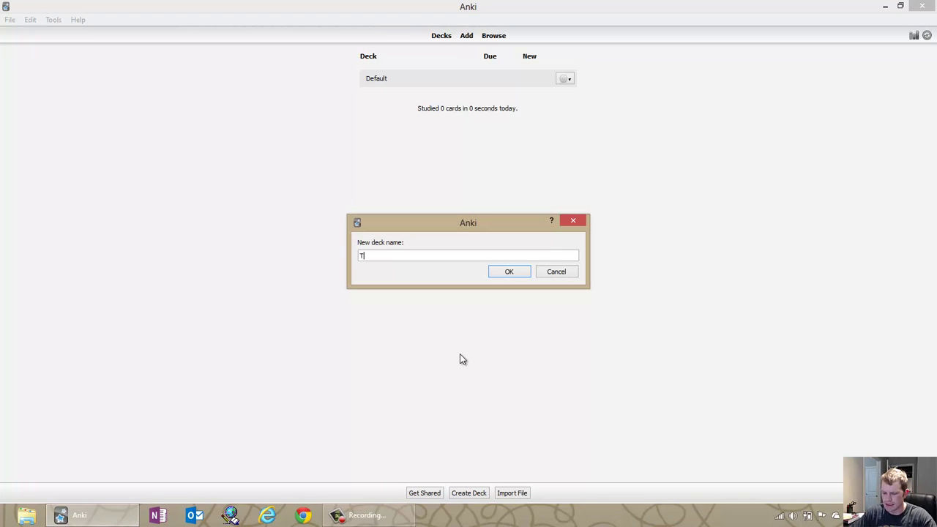
text(est 1)
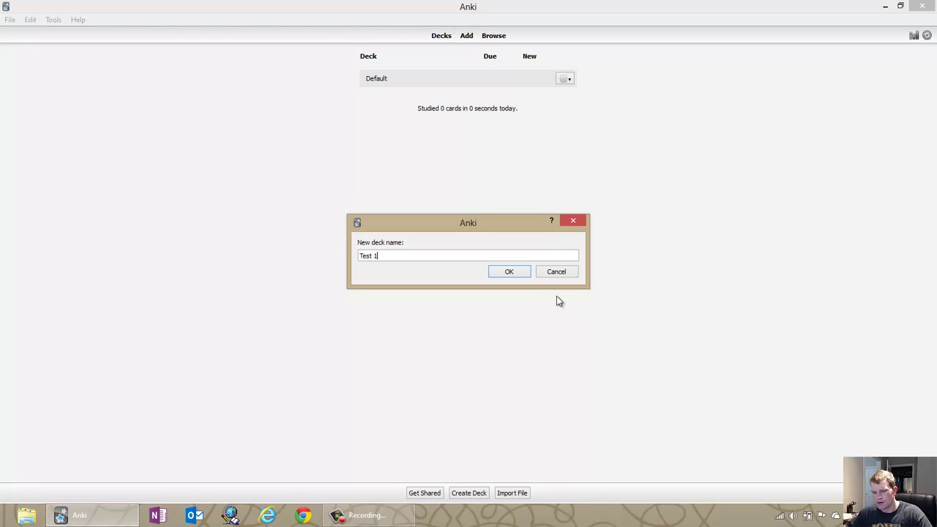
click(523, 273)
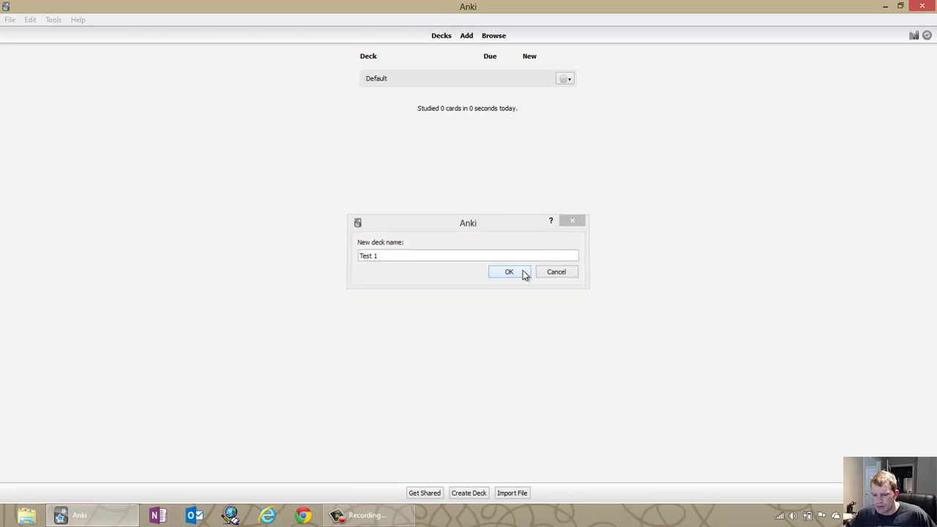
- Open the Test 1 deck and start adding a card, then return to the lecture notes
click(155, 516)
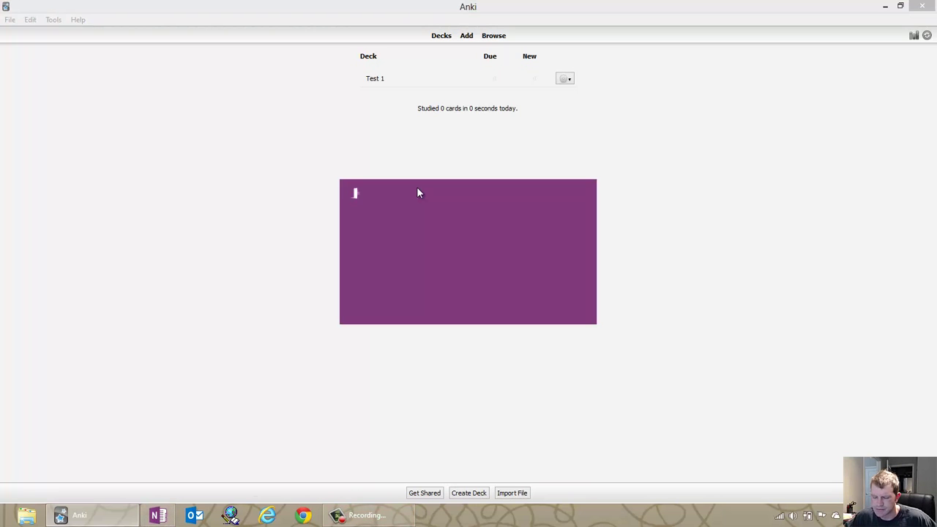
click(376, 81)
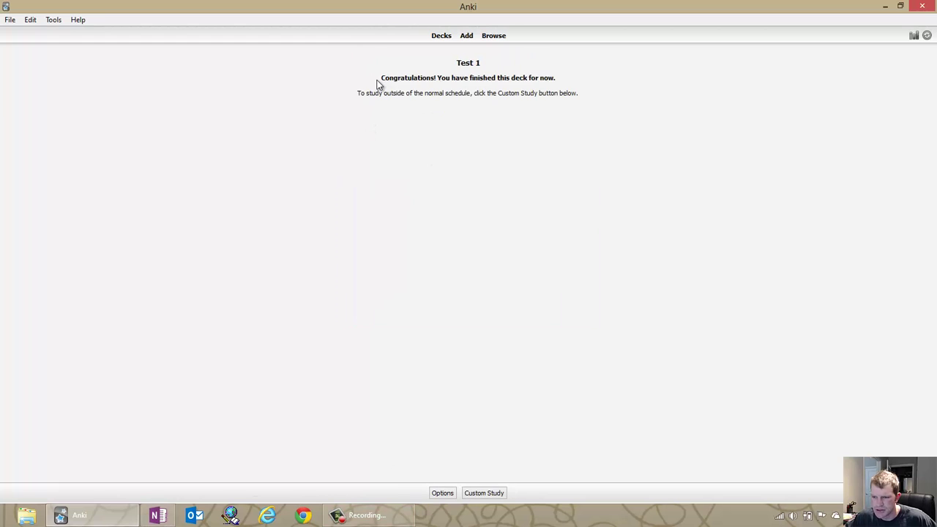
click(468, 36)
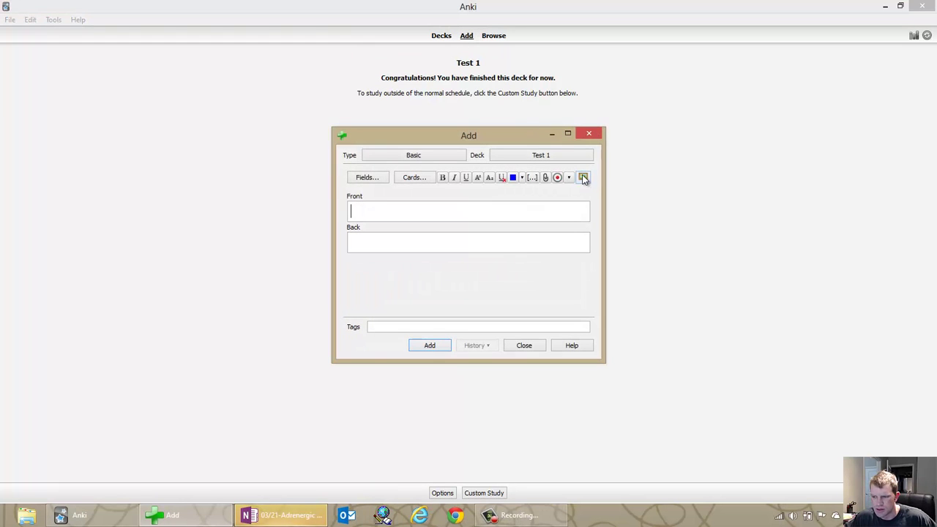
click(285, 515)
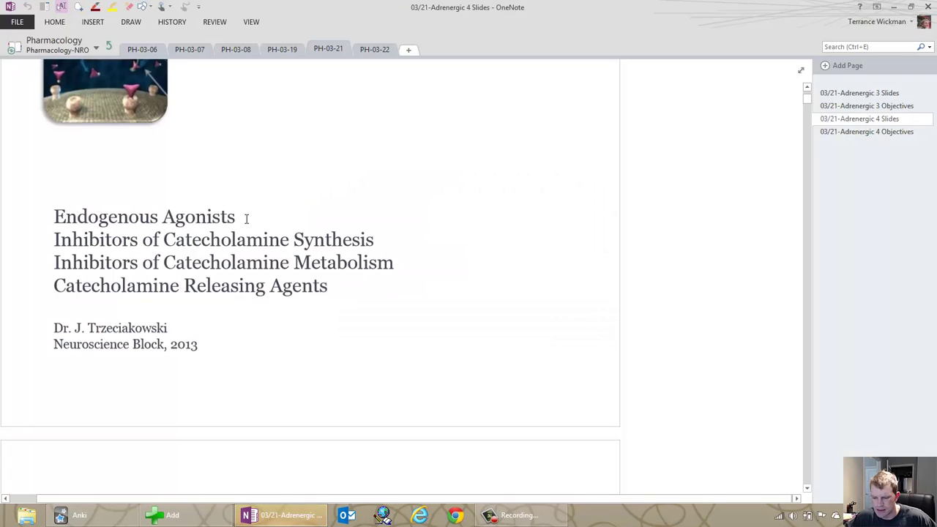
- Scroll to the Adrenergic Agonists slide and capture it with Snagit
scroll(261, 169, up, 3)
scroll(261, 169, down, 10)
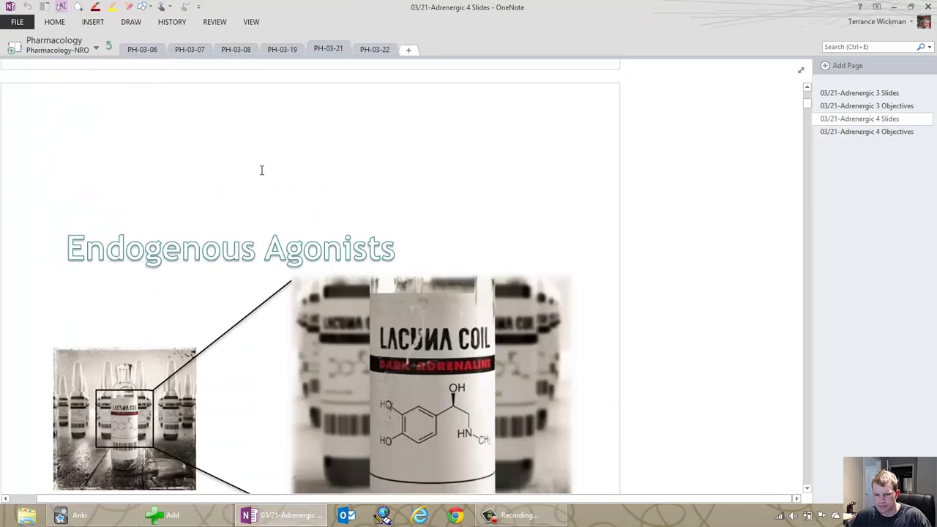
scroll(261, 170, down, 4)
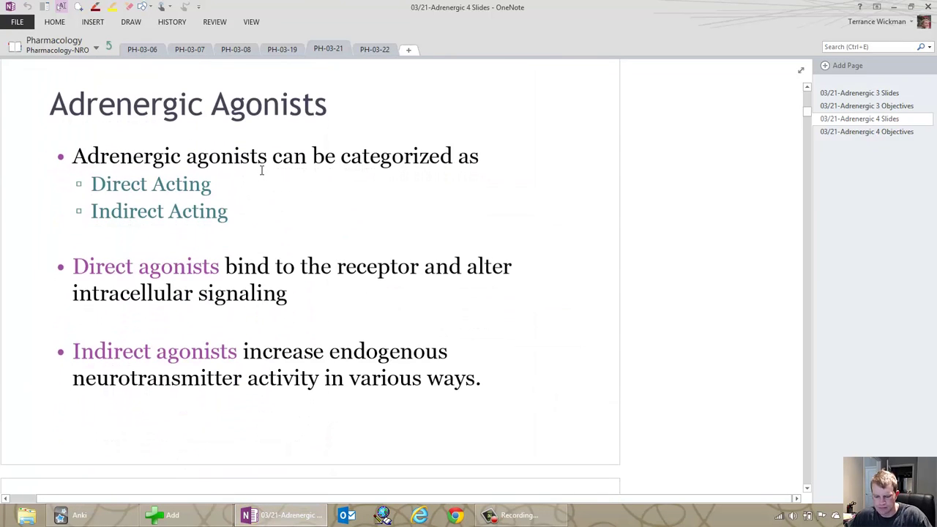
key(Print)
drag(19, 77, 536, 401)
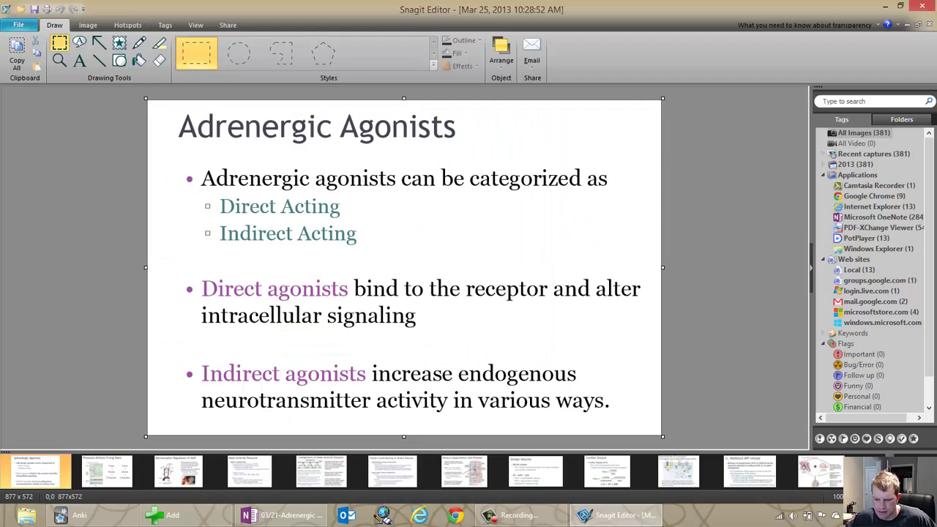
- Bring Anki's Add window for the Test 1 deck back in front of Snagit
click(528, 519)
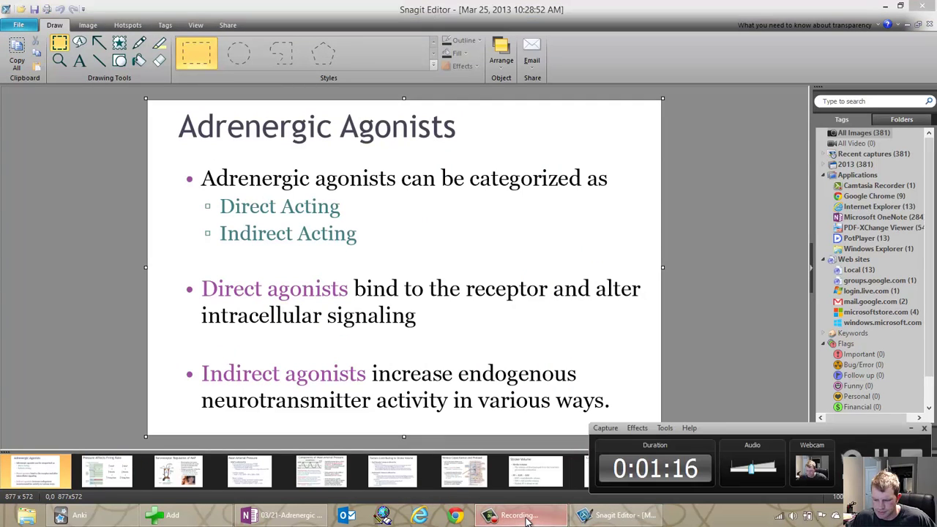
click(182, 516)
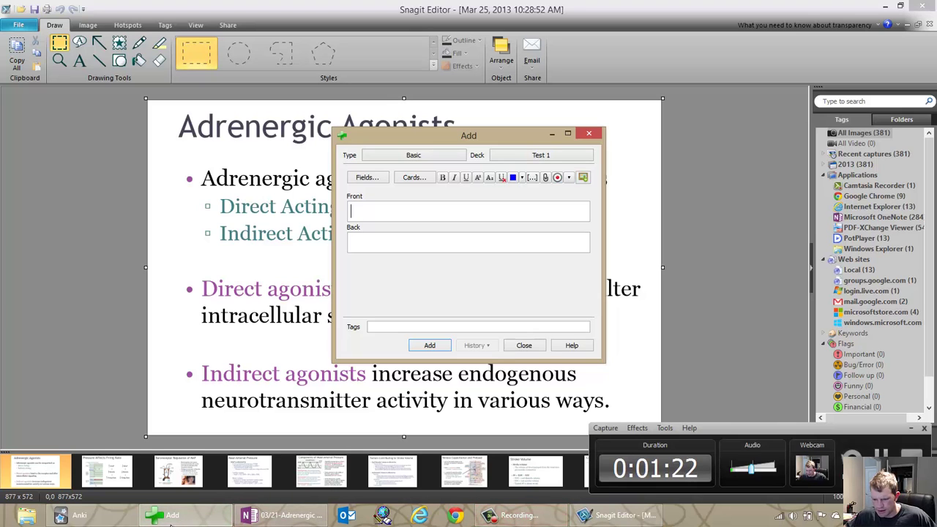
- Load the captured slide into a maximized Image Occlusion Editor and set header 'Test 1'
click(910, 428)
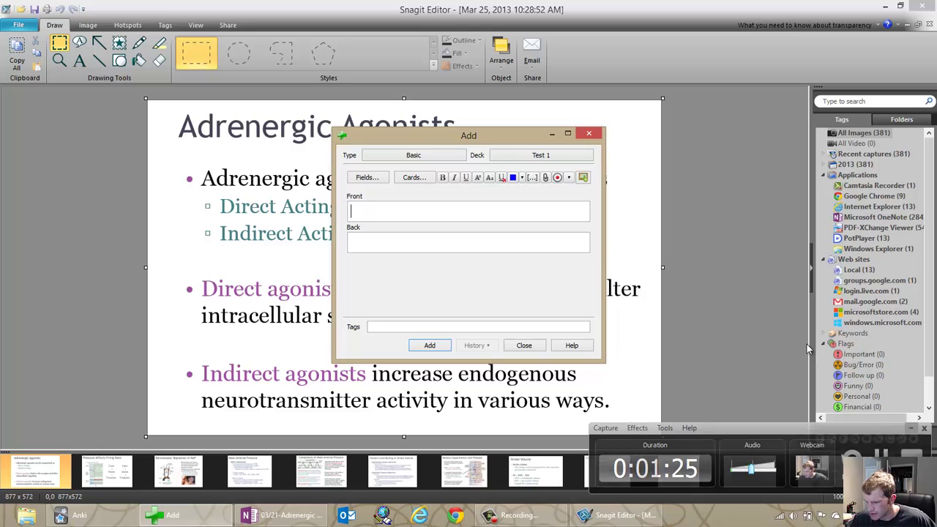
click(583, 178)
double_click(414, 122)
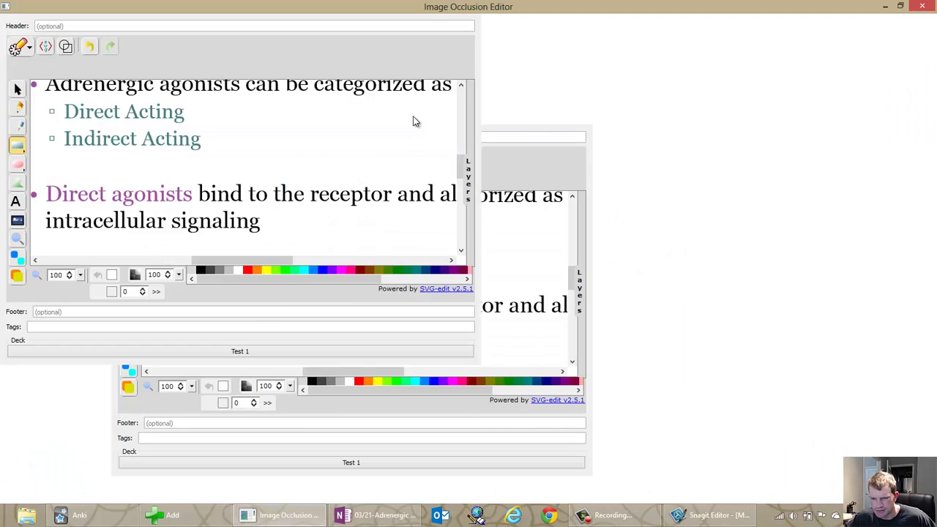
click(407, 82)
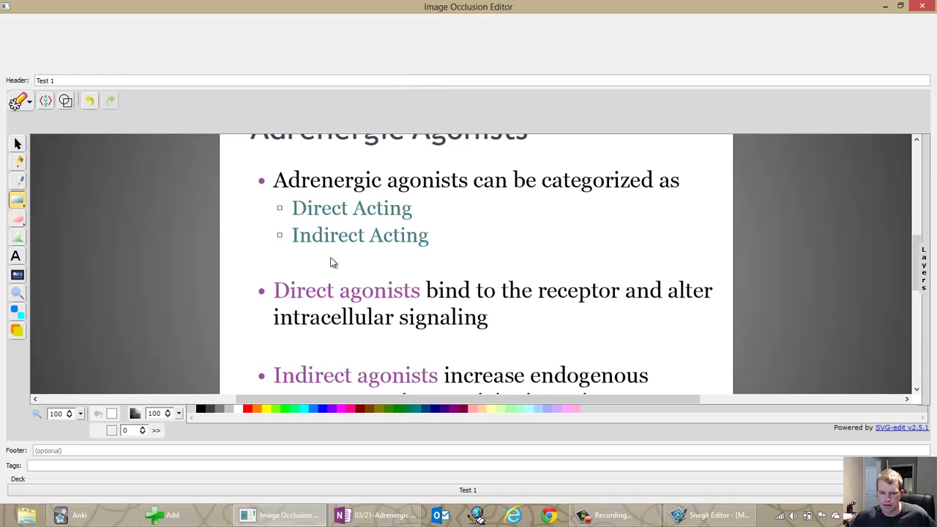
- Mask Direct Acting and Indirect Acting, then add the two cards to Test 1
scroll(331, 262, up, 3)
scroll(286, 255, down, 1)
mouse_move(293, 294)
mouse_down()
mouse_move(418, 328)
mouse_move(428, 317)
mouse_move(305, 348)
mouse_move(288, 343)
mouse_up()
scroll(245, 308, down, 3)
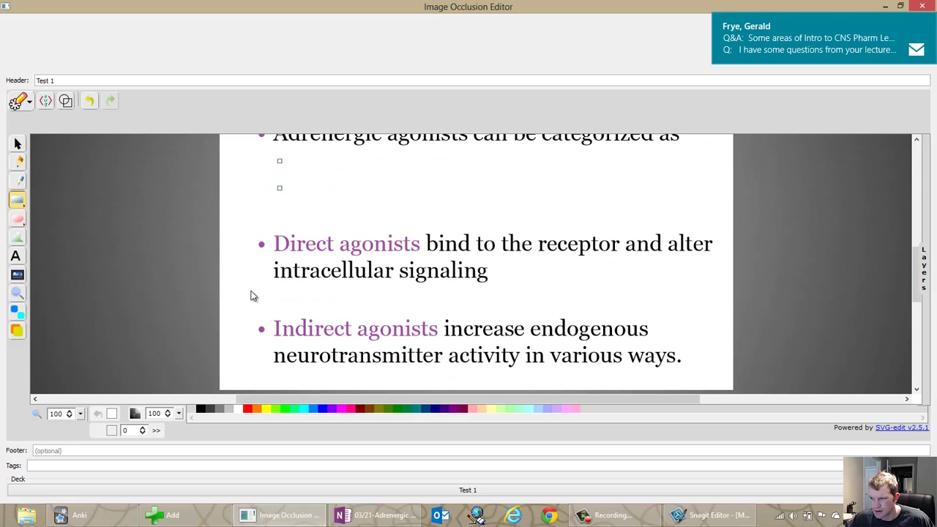
click(17, 312)
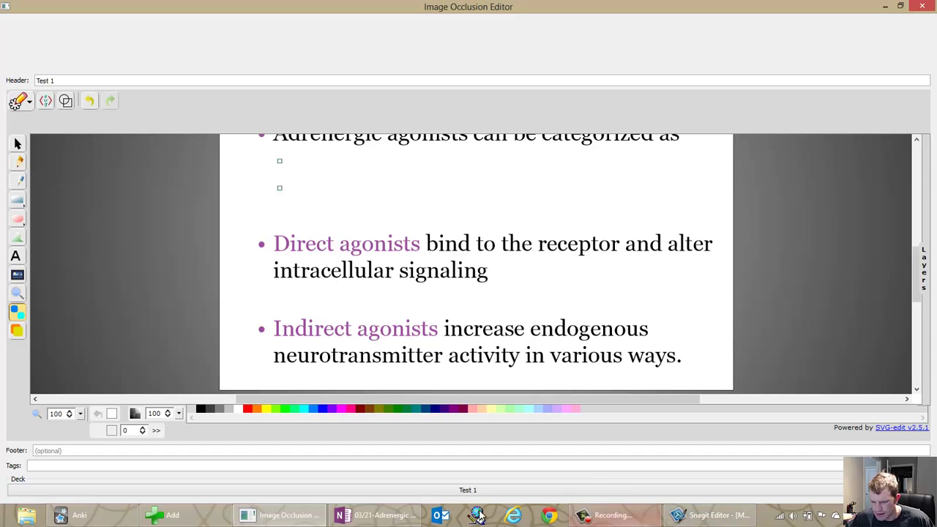
- Scroll to the Epinephrine (Adrenaline) slide in OneNote and capture it with Snagit
click(373, 517)
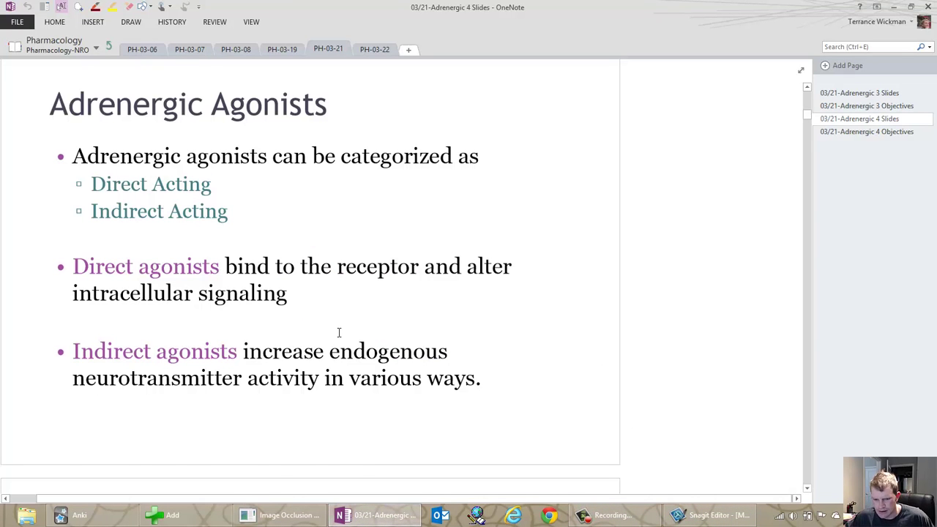
scroll(339, 332, down, 5)
scroll(339, 332, down, 1)
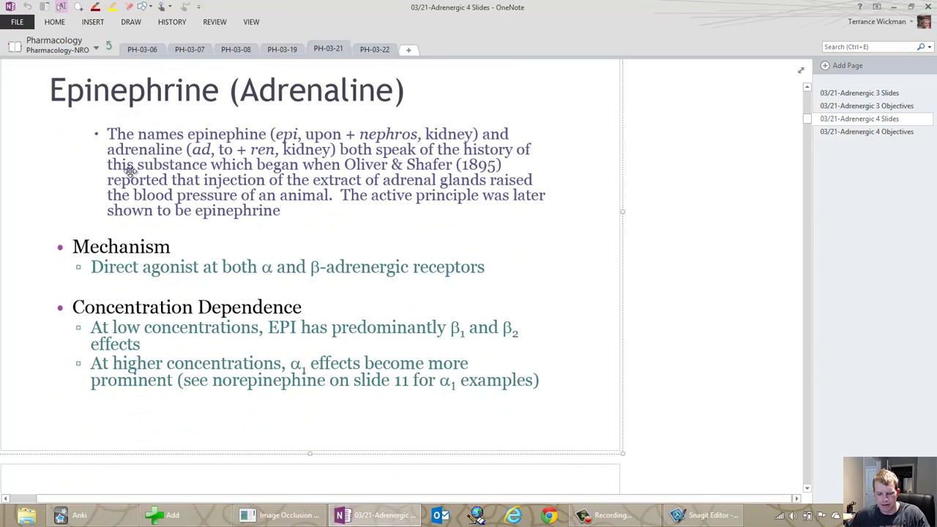
key(Print)
drag(39, 68, 554, 410)
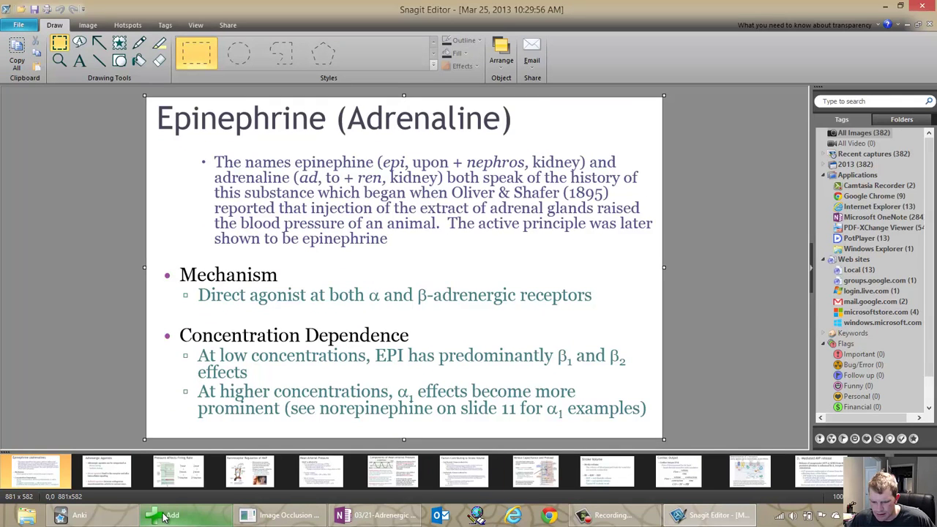
- Close the old Image Occlusion Editor and load the Epinephrine capture with the rectangle tool ready
click(235, 457)
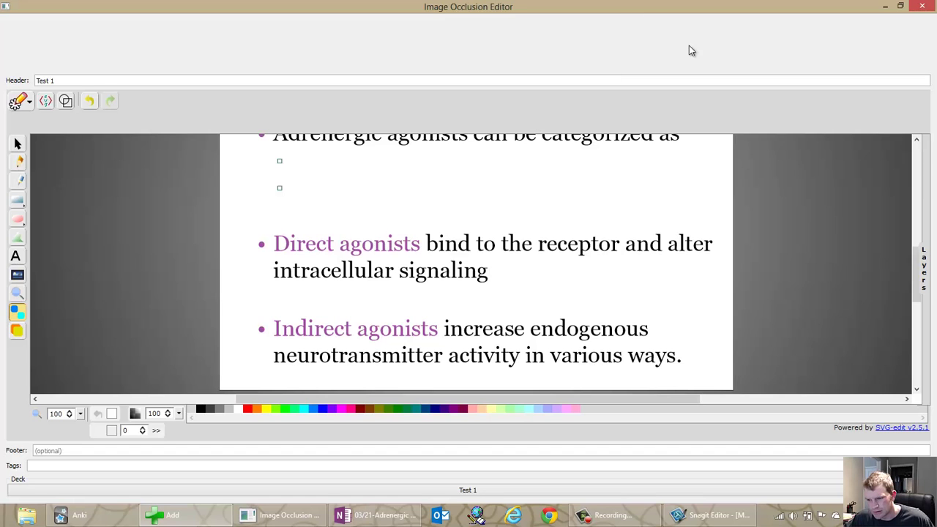
click(929, 9)
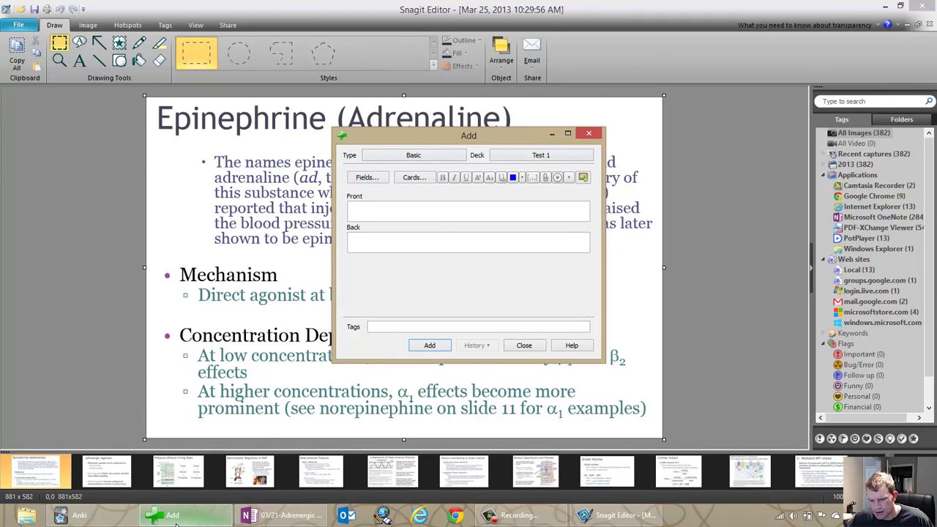
click(583, 179)
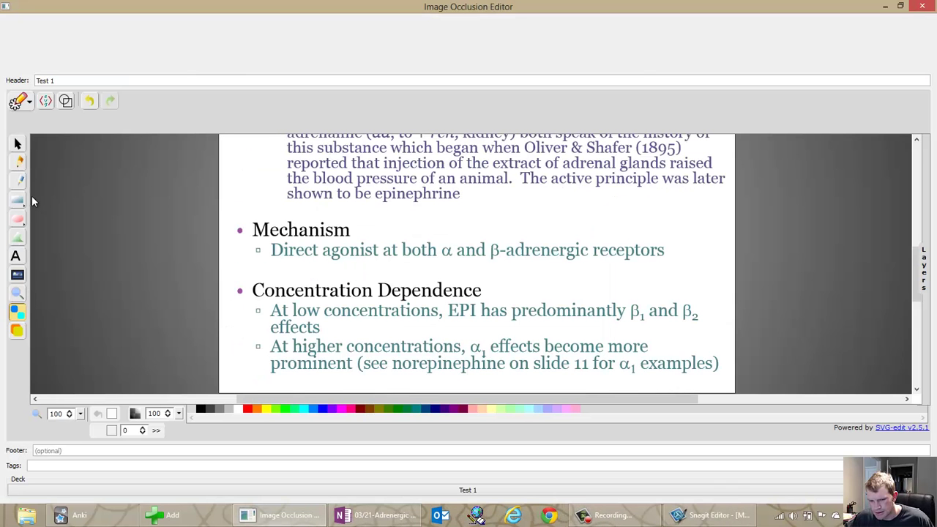
click(19, 199)
- Mask α, β and EPI on the Epinephrine slide and add the three cards
scroll(317, 252, up, 3)
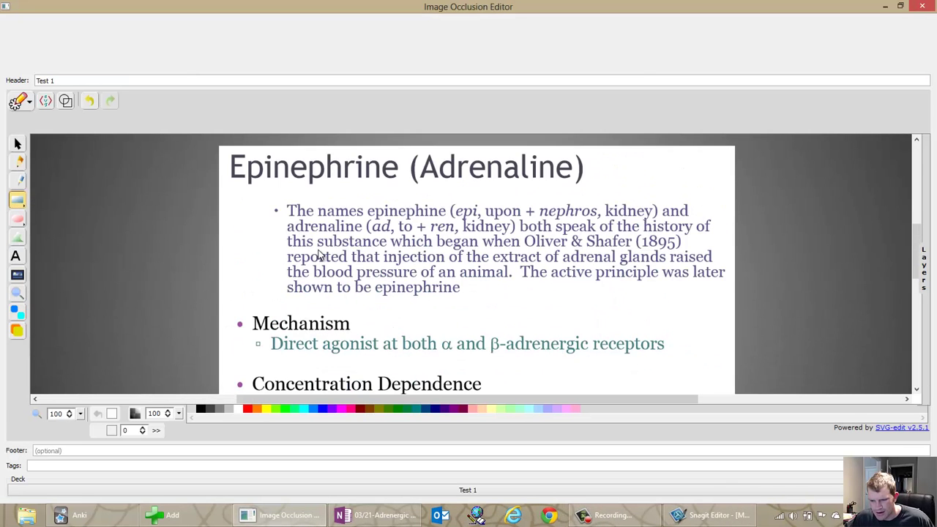
scroll(318, 254, down, 1)
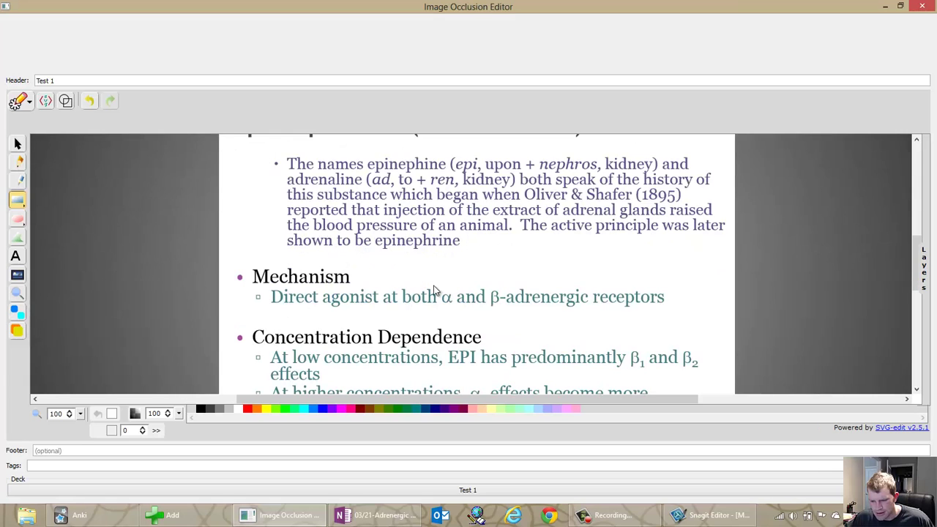
drag(453, 313, 502, 314)
drag(445, 353, 502, 377)
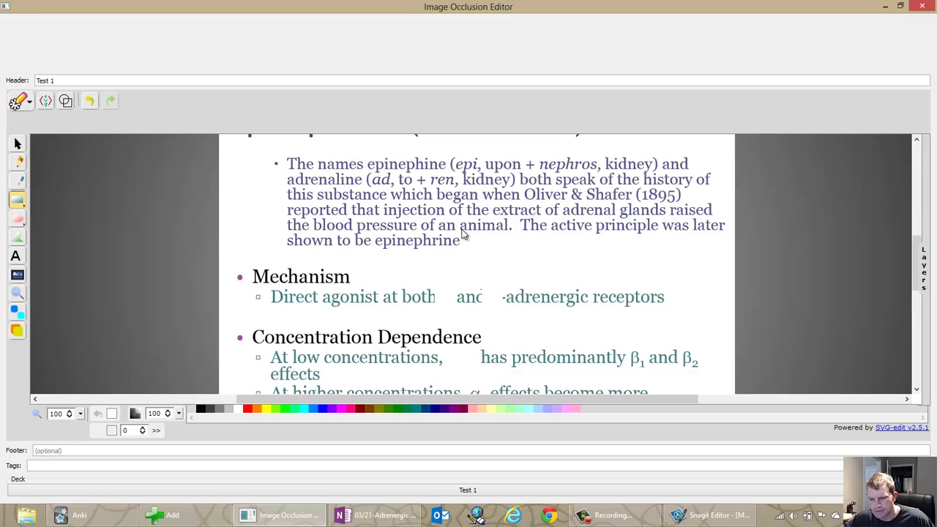
click(17, 311)
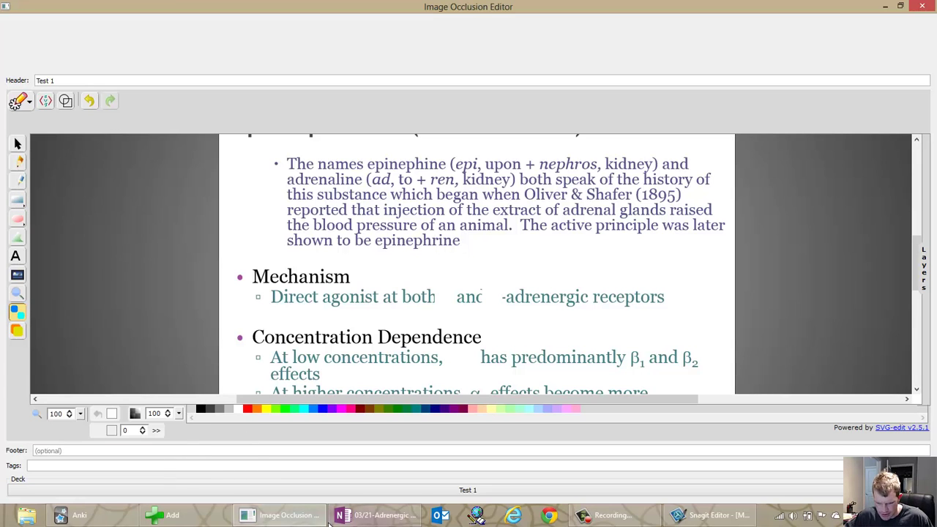
- Scroll to the Epinephrine Effects slide in OneNote and capture it with Snagit
click(373, 515)
scroll(350, 294, down, 3)
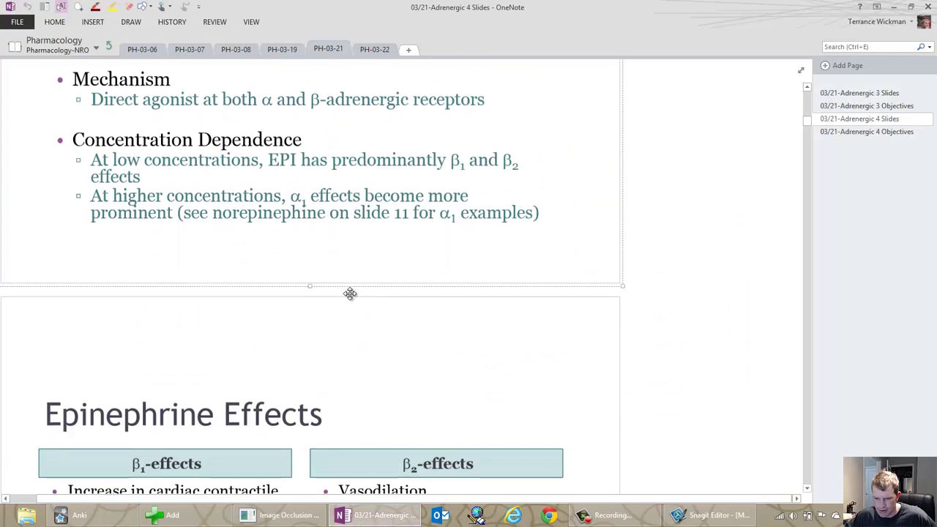
scroll(349, 294, down, 4)
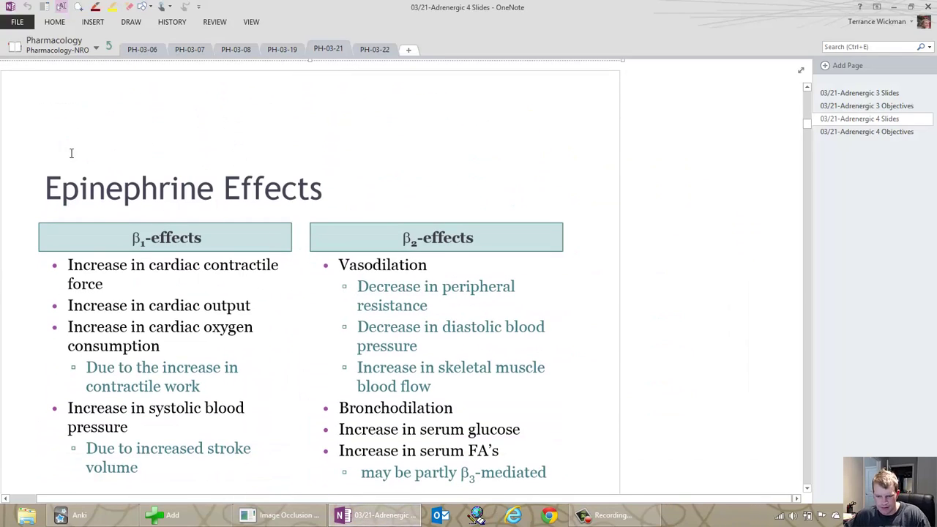
key(Print)
drag(34, 148, 581, 489)
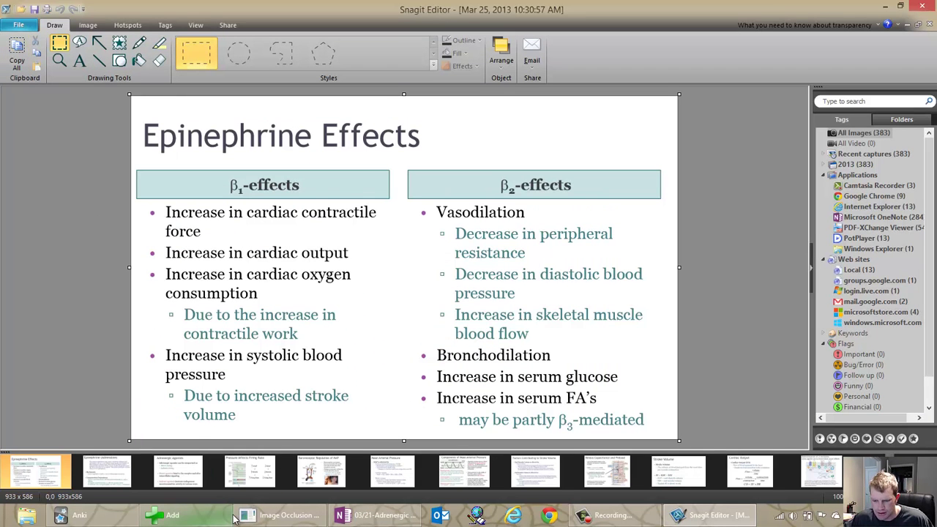
- Bring the previous slide's Image Occlusion Editor forward and close it
mouse_move(212, 521)
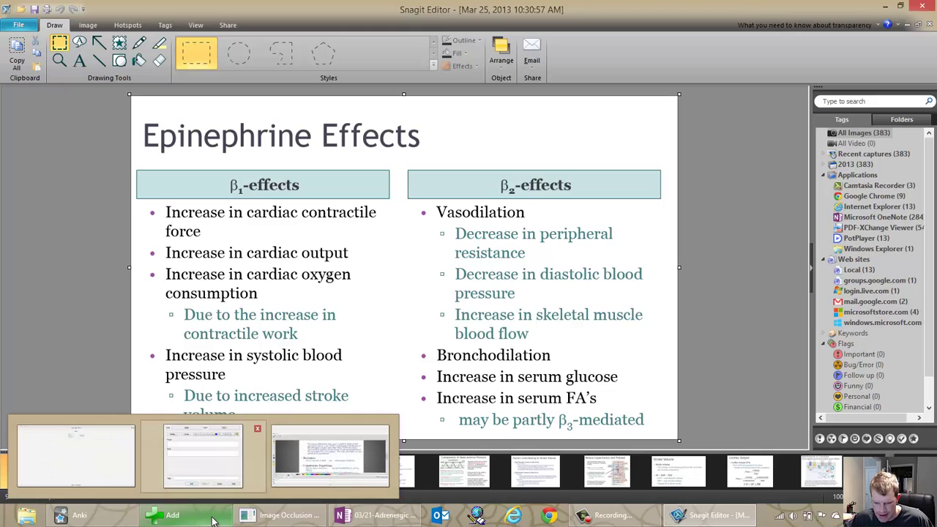
mouse_move(225, 451)
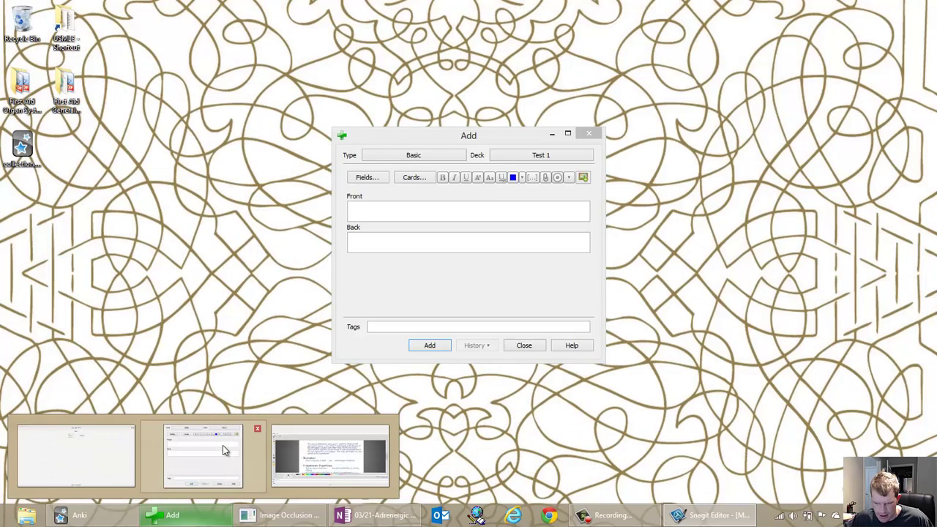
click(225, 450)
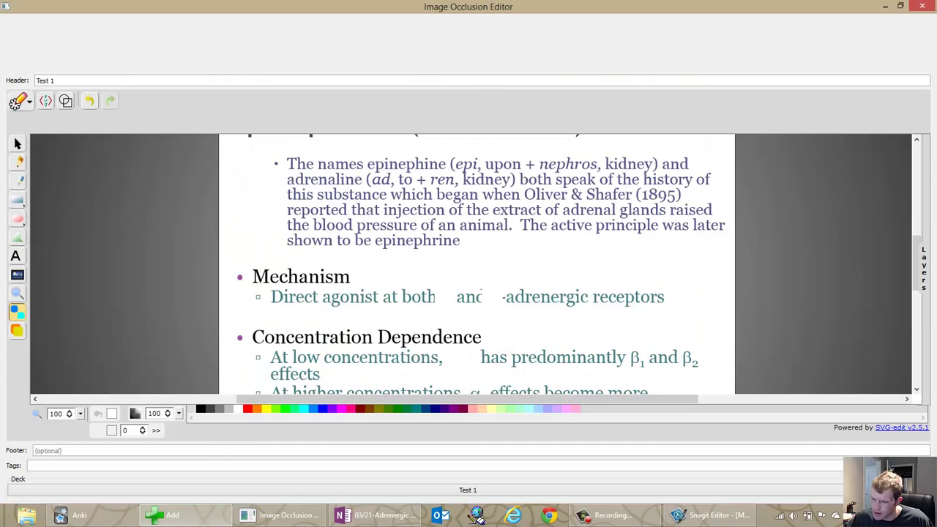
click(931, 6)
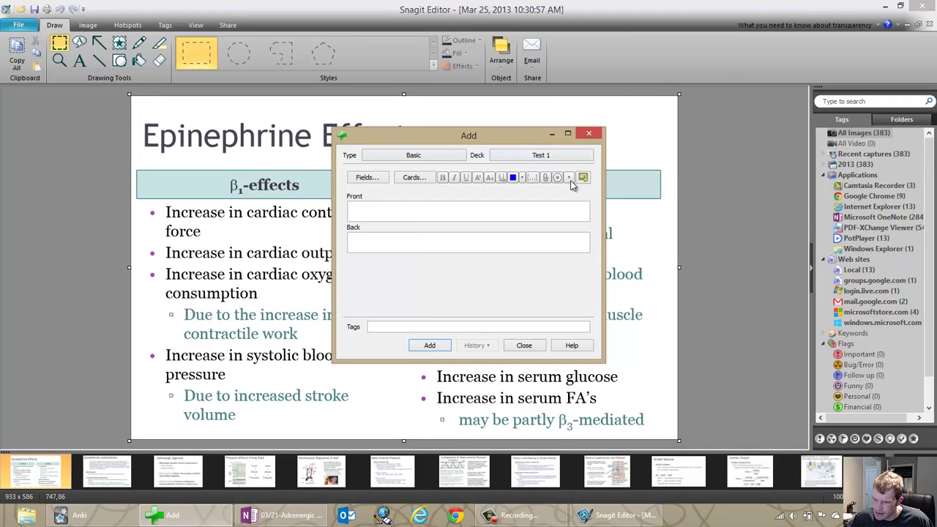
- Load the Epinephrine Effects capture into the occlusion editor and change its header to 'Test 2'
click(583, 177)
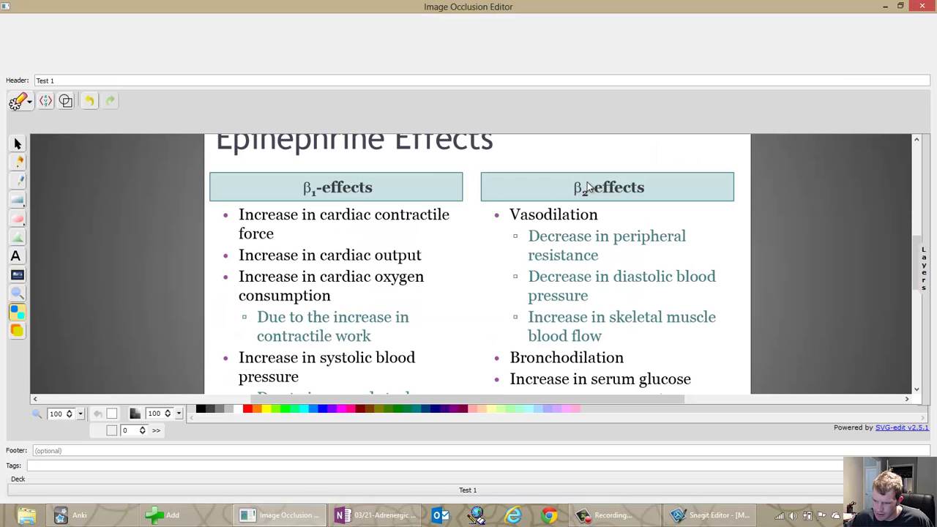
click(61, 82)
key(BackSpace)
text(2)
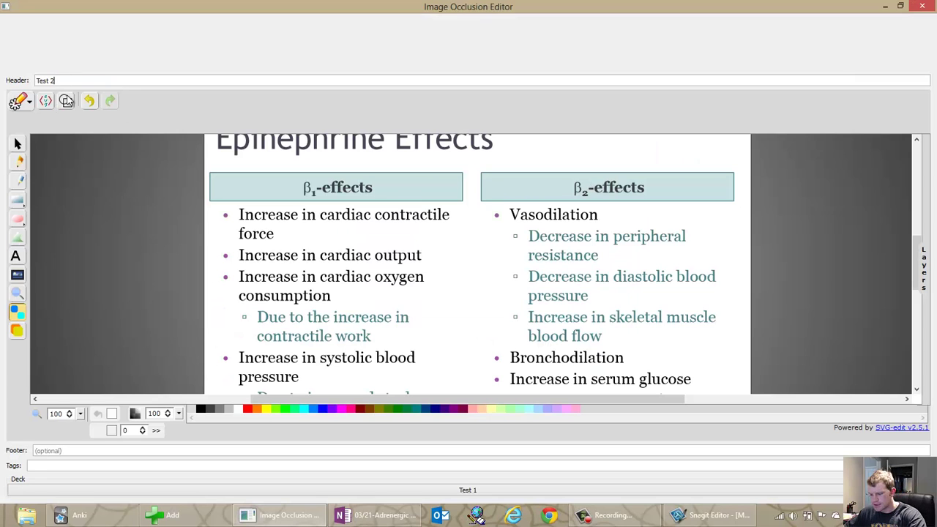
scroll(119, 255, up, 1)
- Draw rectangle masks over the β1-effects list and the β2-effects list
click(18, 199)
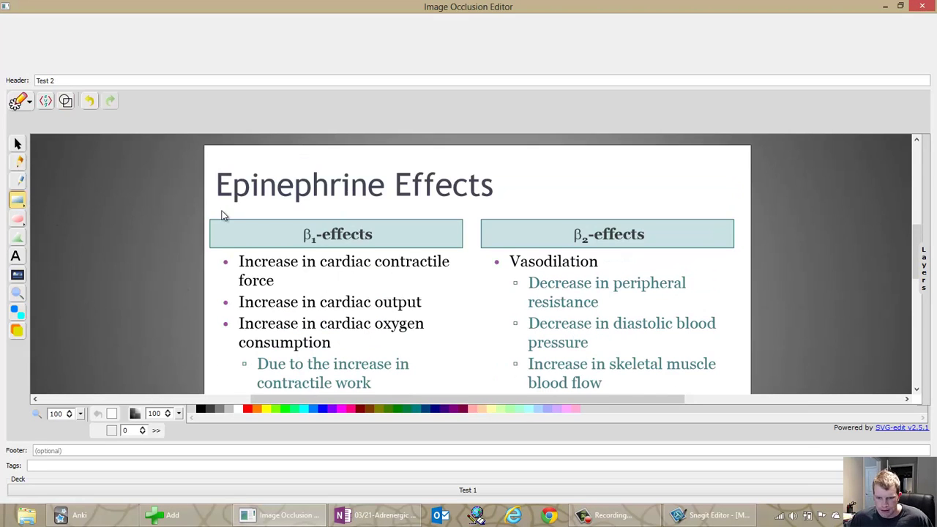
scroll(222, 213, down, 1)
scroll(223, 214, down, 1)
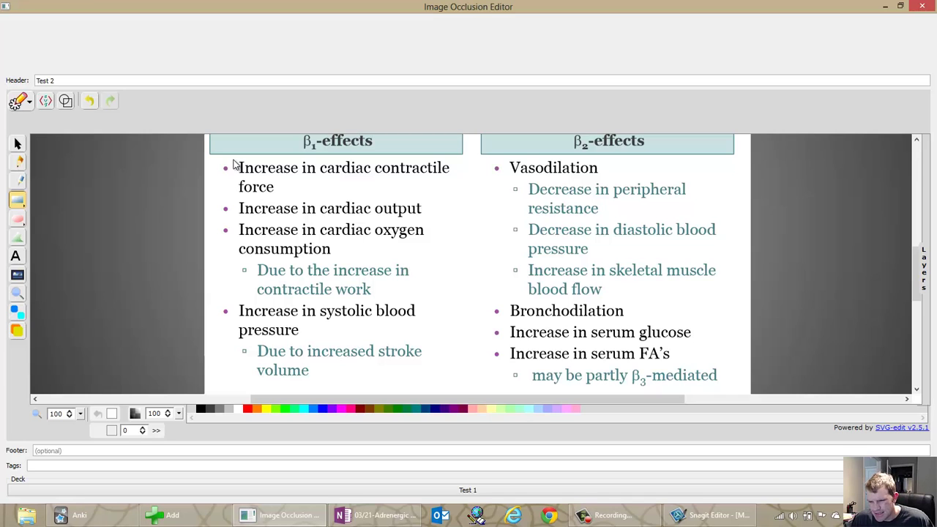
drag(234, 165, 470, 379)
scroll(520, 182, down, 1)
scroll(519, 181, up, 1)
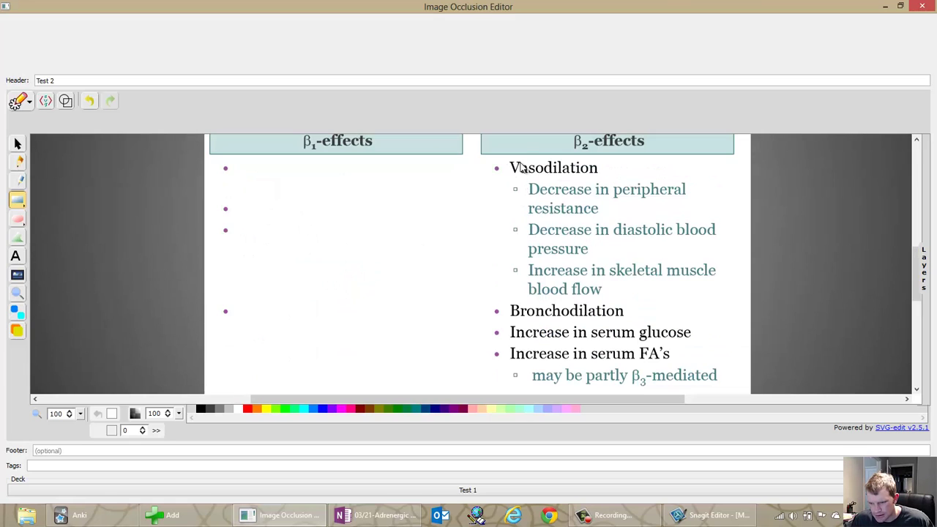
drag(525, 191, 732, 387)
scroll(371, 266, down, 2)
scroll(370, 262, up, 3)
scroll(370, 262, up, 2)
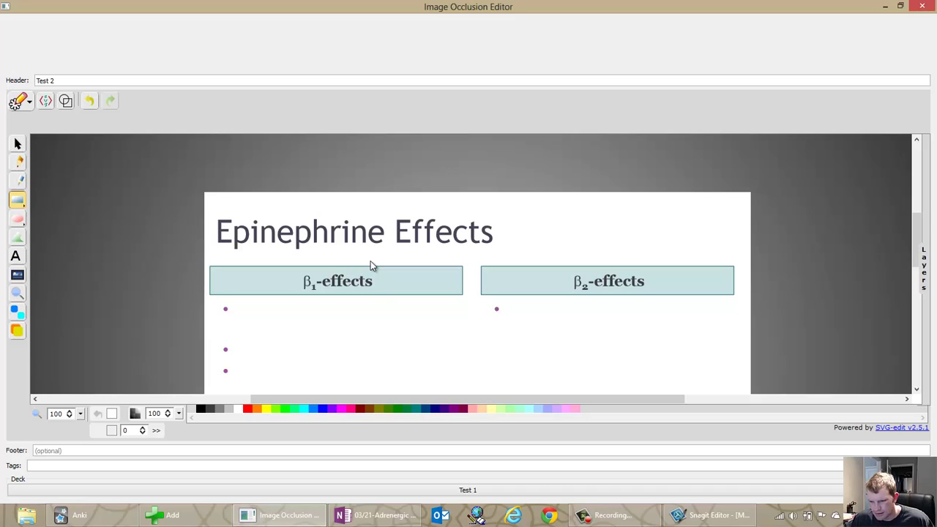
scroll(370, 262, down, 1)
scroll(370, 262, down, 1)
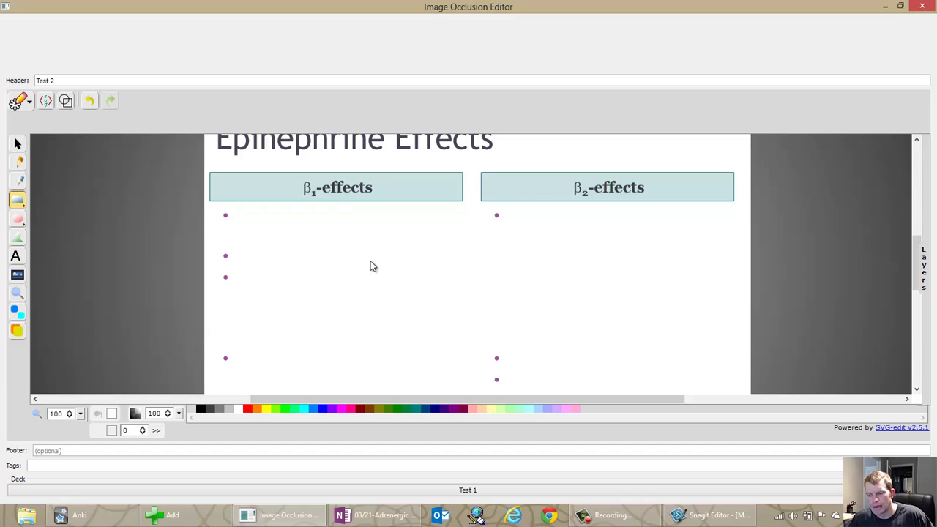
- Generate the Epinephrine Effects occlusion cards and close the editor and Add window
click(17, 313)
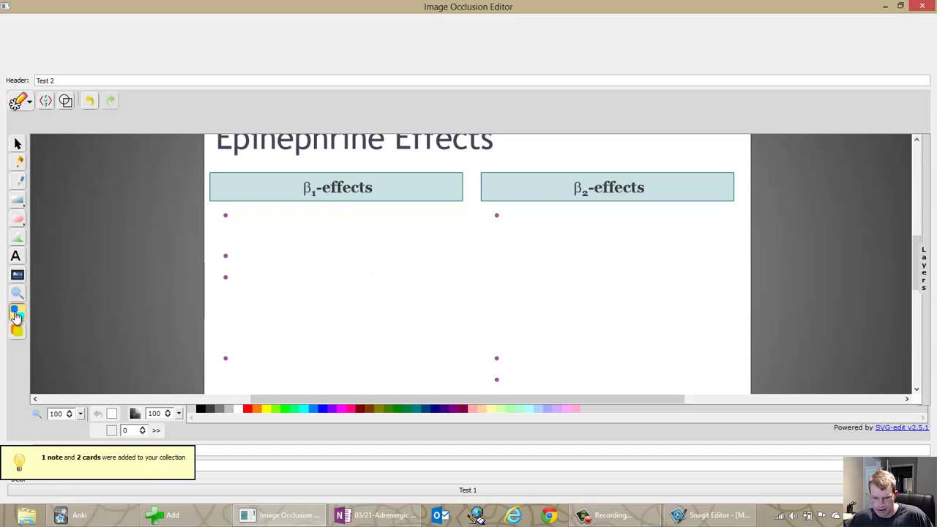
click(922, 7)
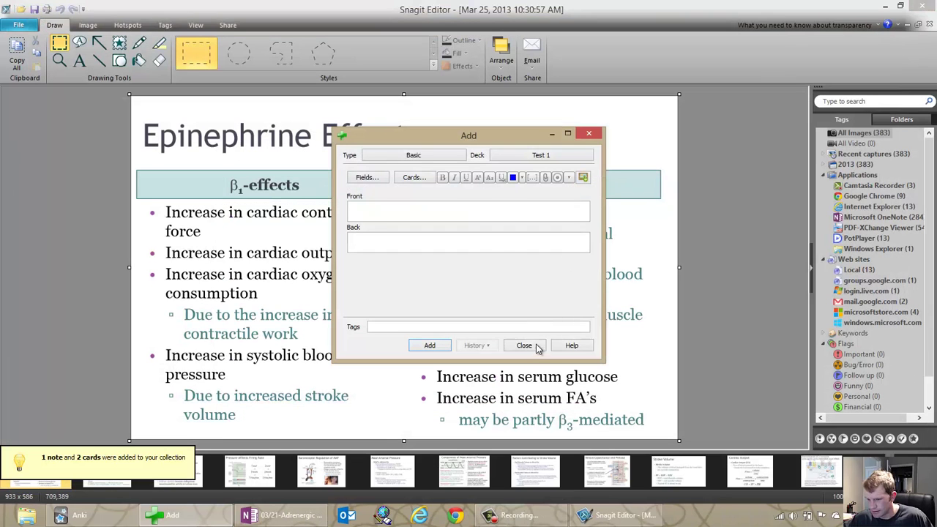
key(Escape)
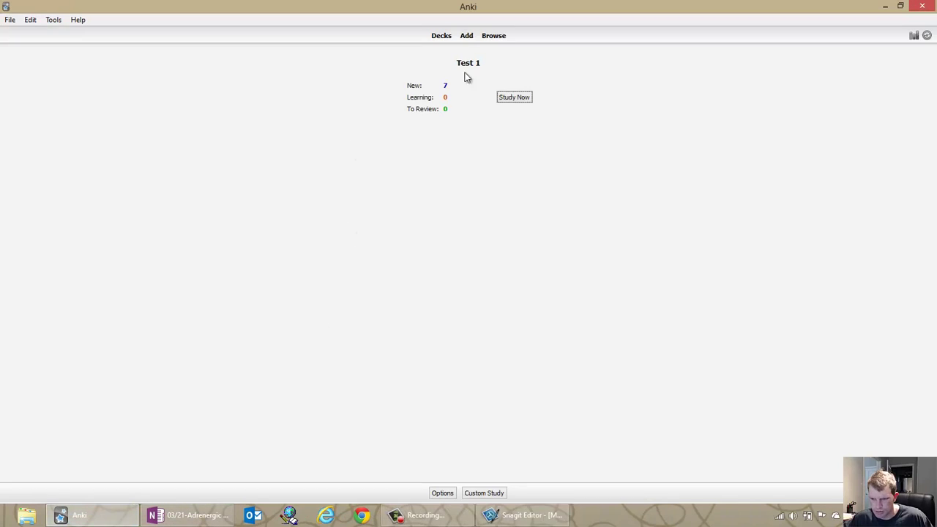
- Study the Test 1 deck, grading the Adrenergic Agonists, Epinephrine and Epinephrine Effects cards Good
click(444, 37)
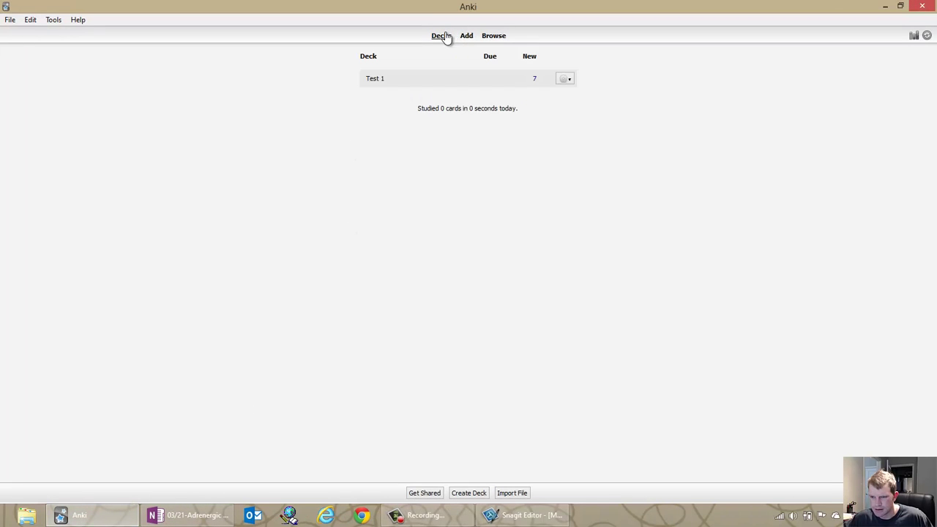
click(374, 82)
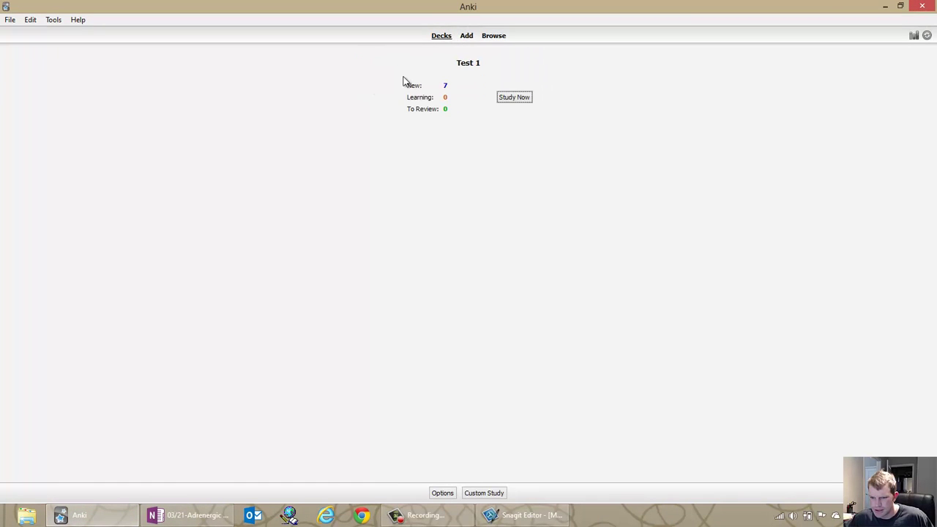
click(516, 97)
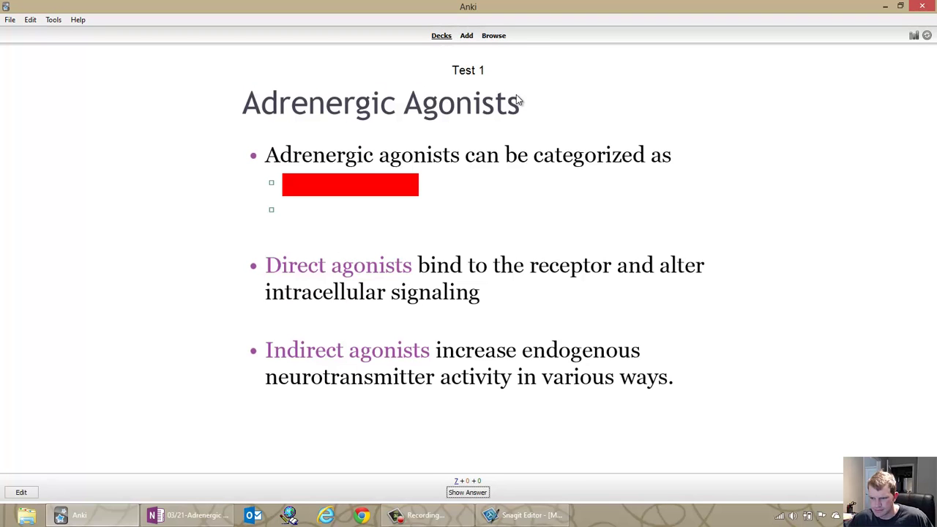
click(479, 493)
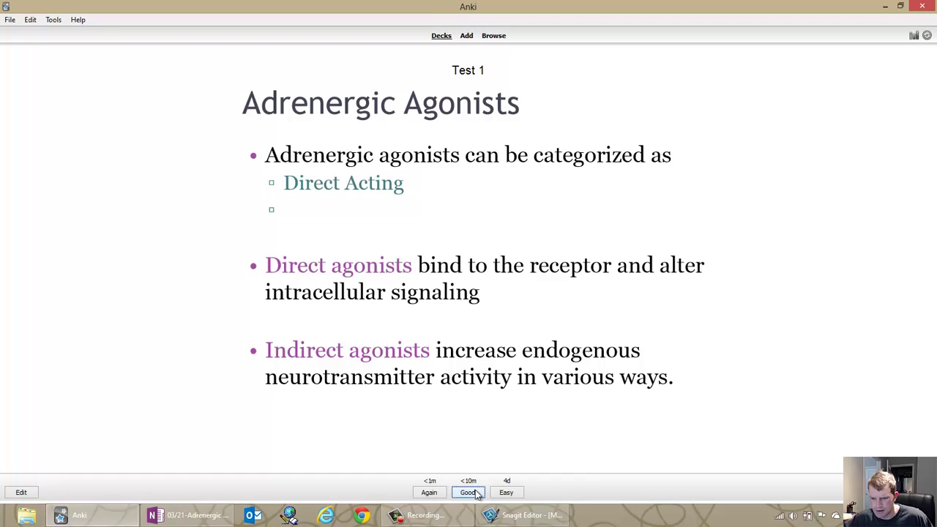
click(478, 493)
click(477, 494)
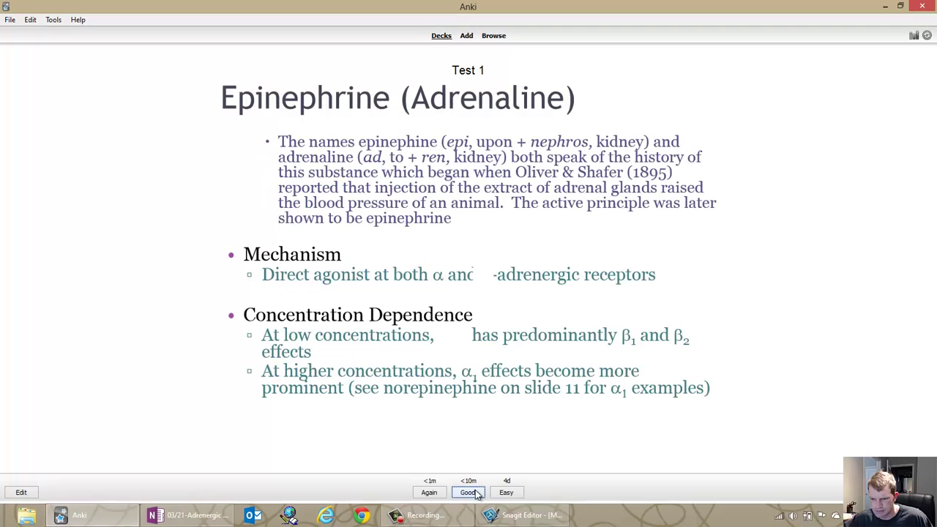
click(477, 494)
click(477, 494)
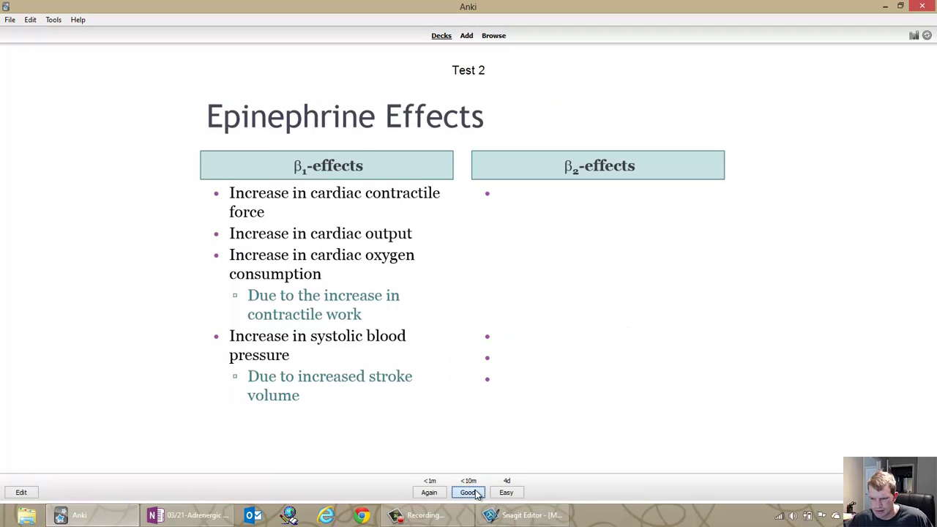
click(477, 494)
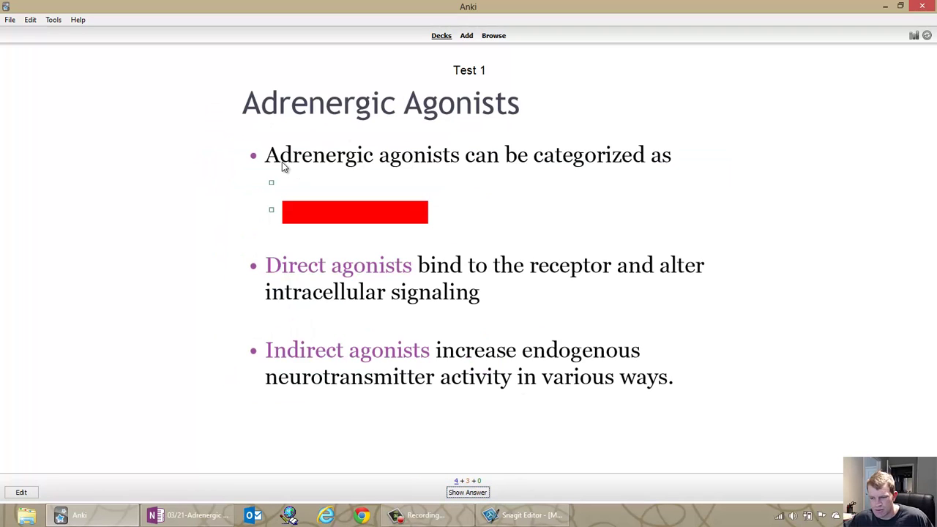